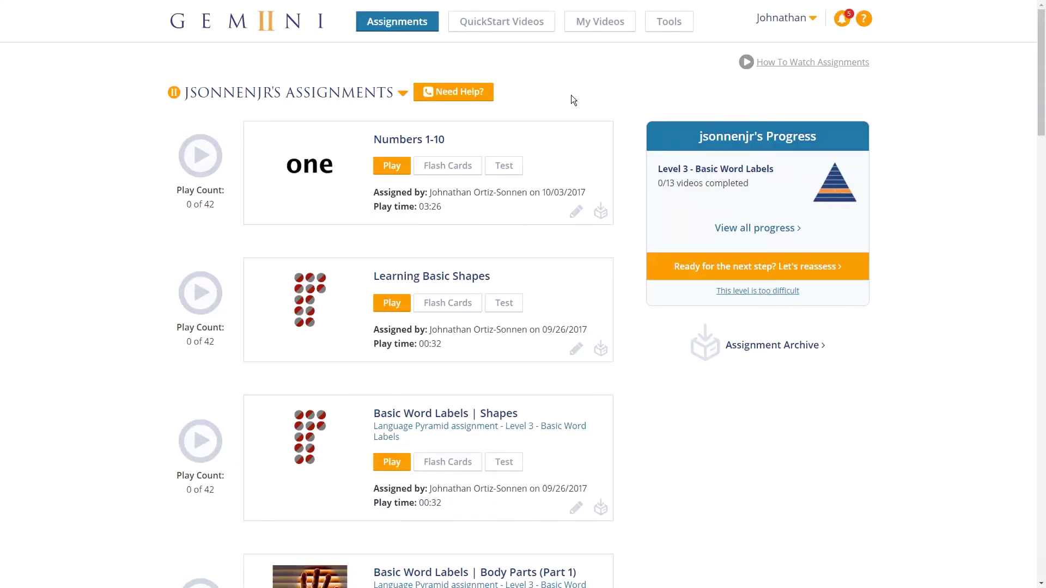
From My Videos, start a new video and open the favorites folders for the 1 (one) clip.
left_click(600, 24)
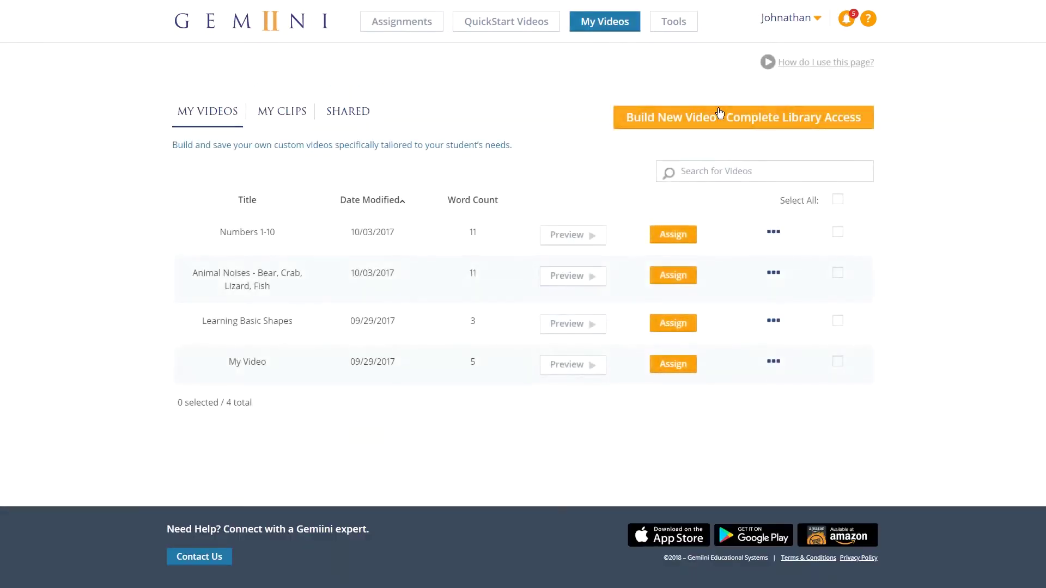
left_click(719, 115)
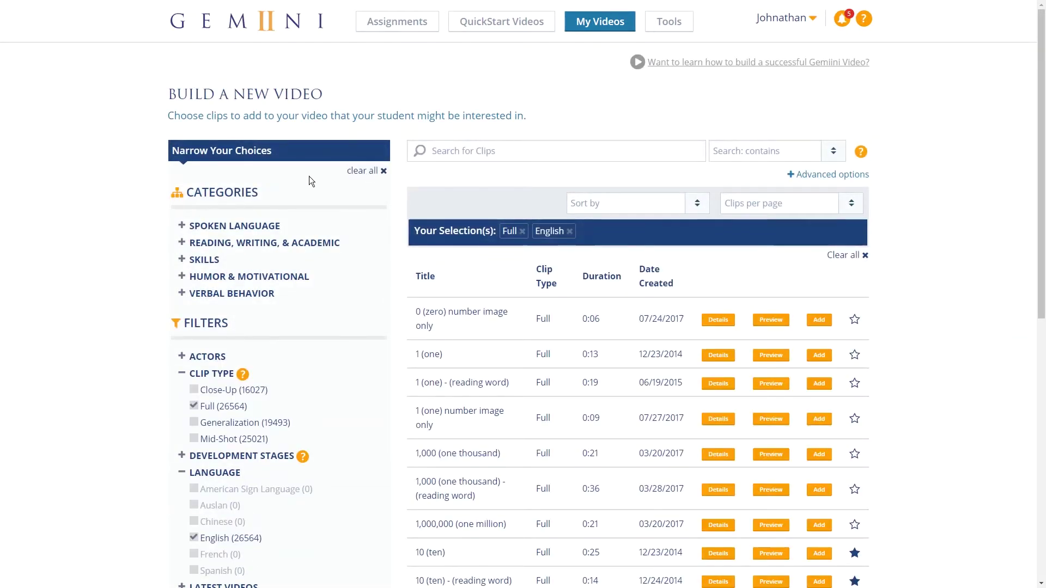
scroll(309, 176, "down", 5)
scroll(309, 176, "down", 1)
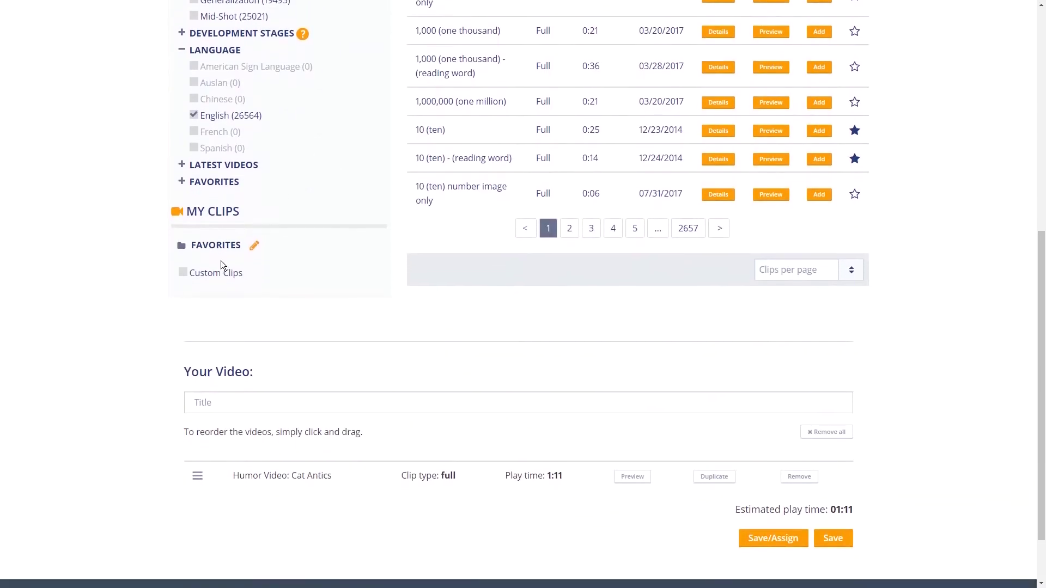
scroll(941, 287, "up", 10)
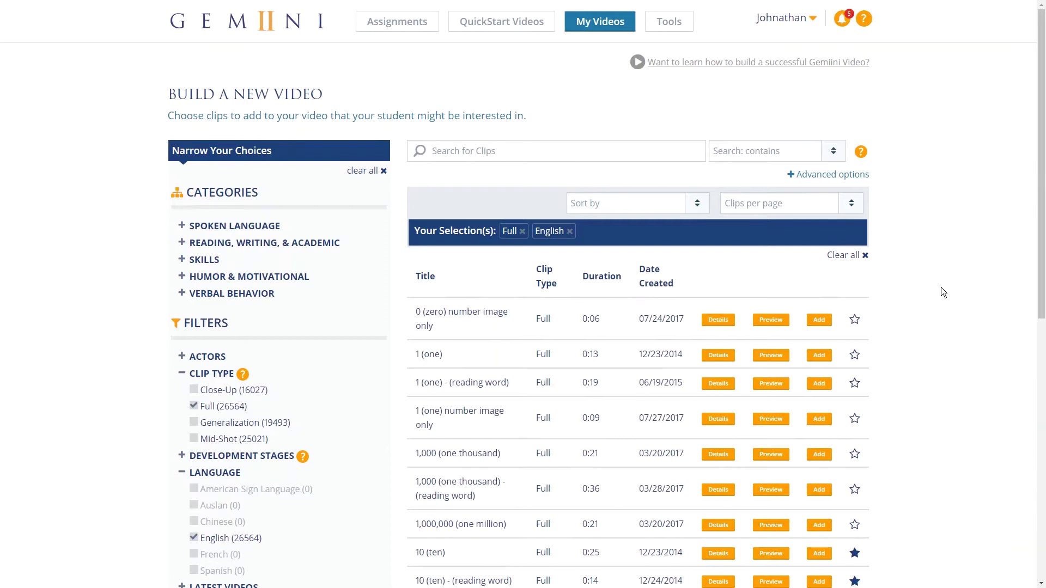
left_click(856, 356)
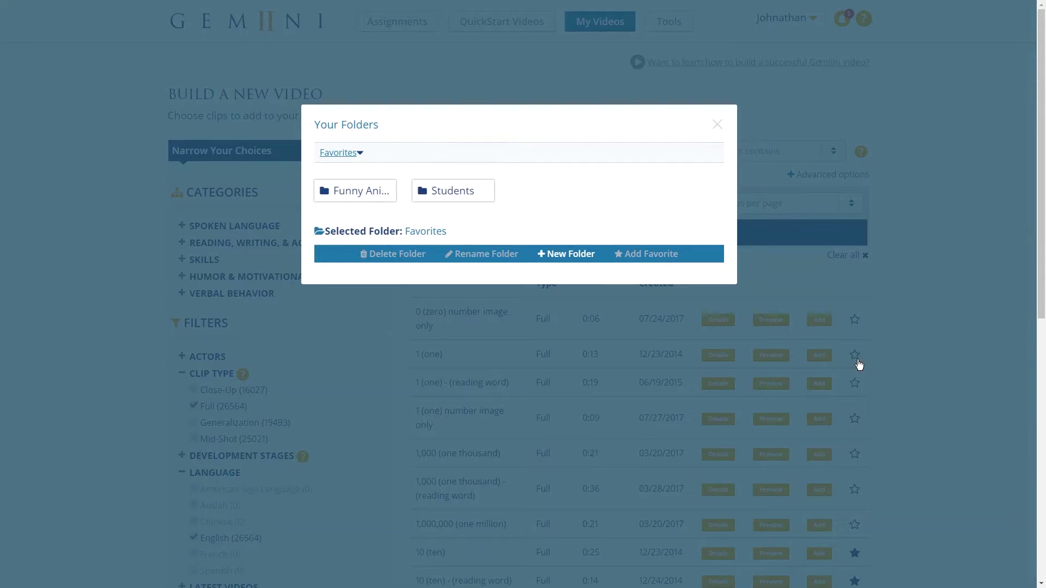
Create a folder named 'My Folder', select it, and add the 1 (one) clip as a favorite.
left_click(597, 262)
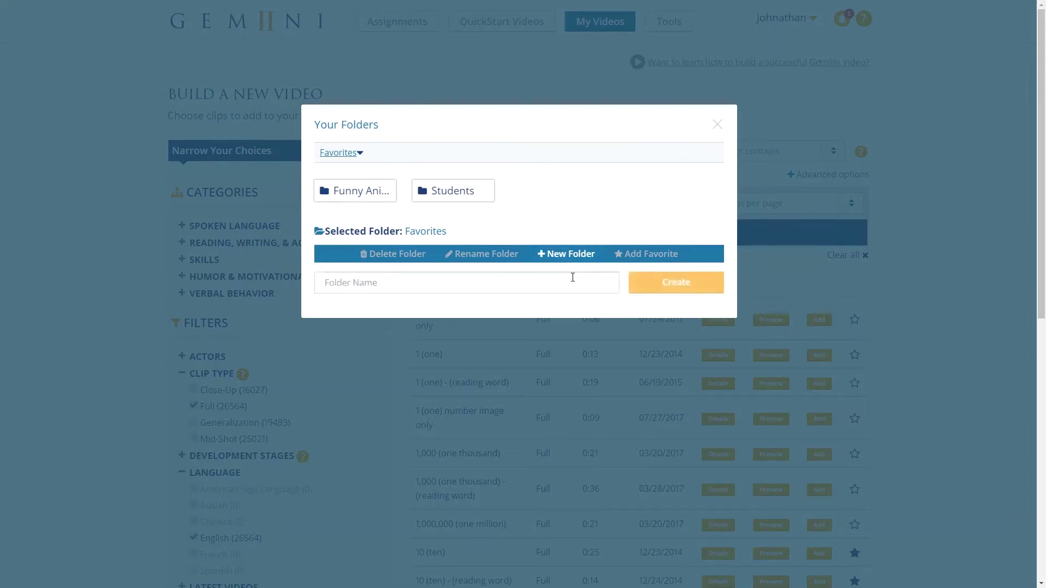
type("My Folder")
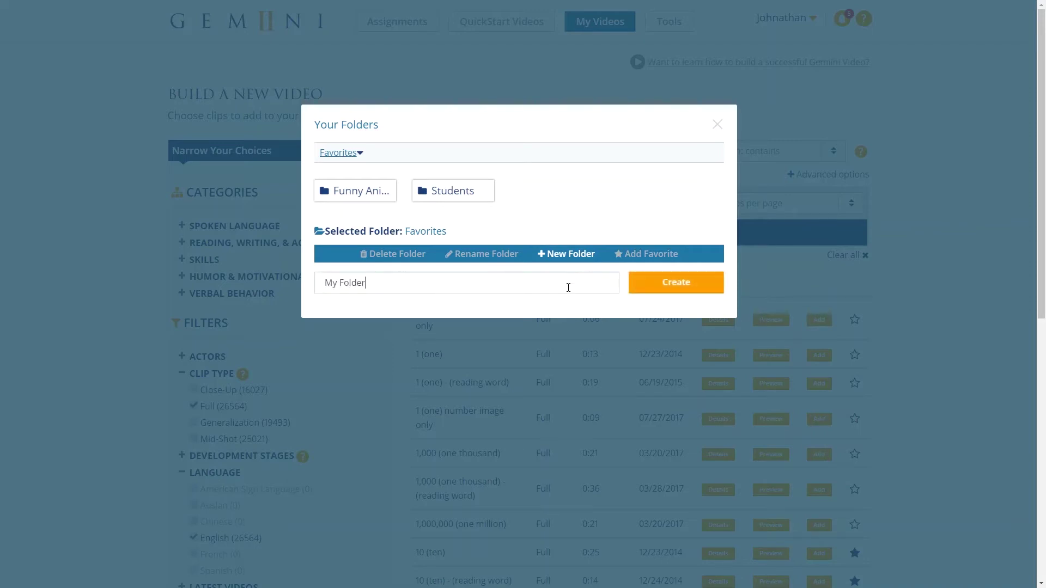
left_click(663, 279)
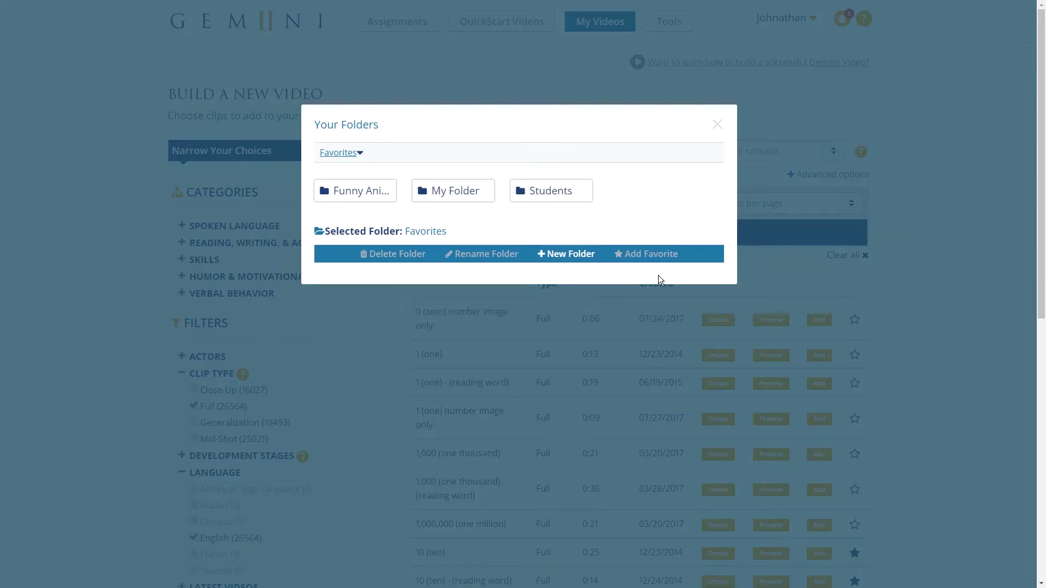
left_click(466, 191)
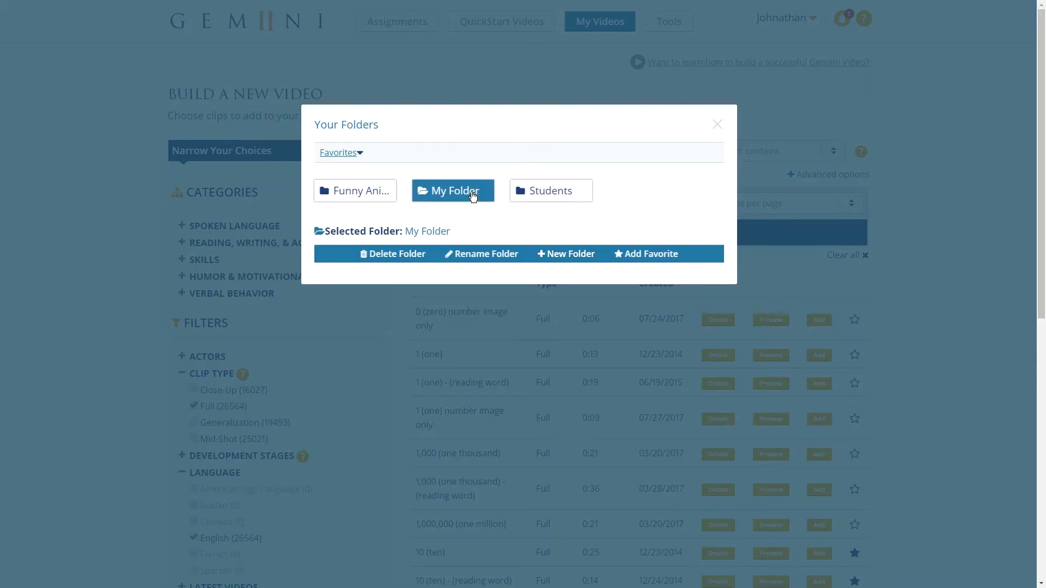
left_click(652, 253)
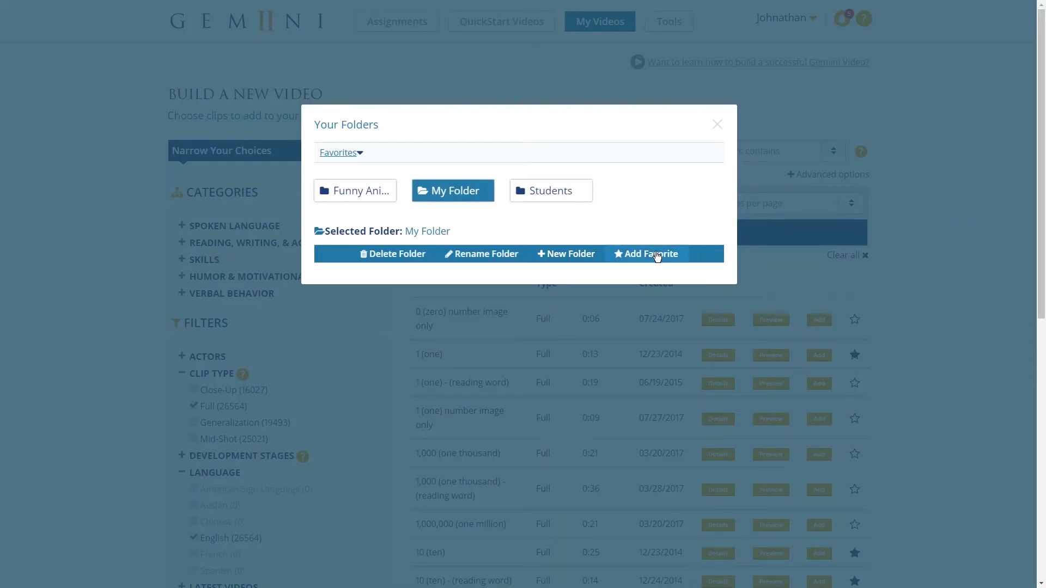
Close the folders window, drag the 1 (one) - (reading word) clip into Favorites, then expand Students and Jstudent.
left_click(720, 128)
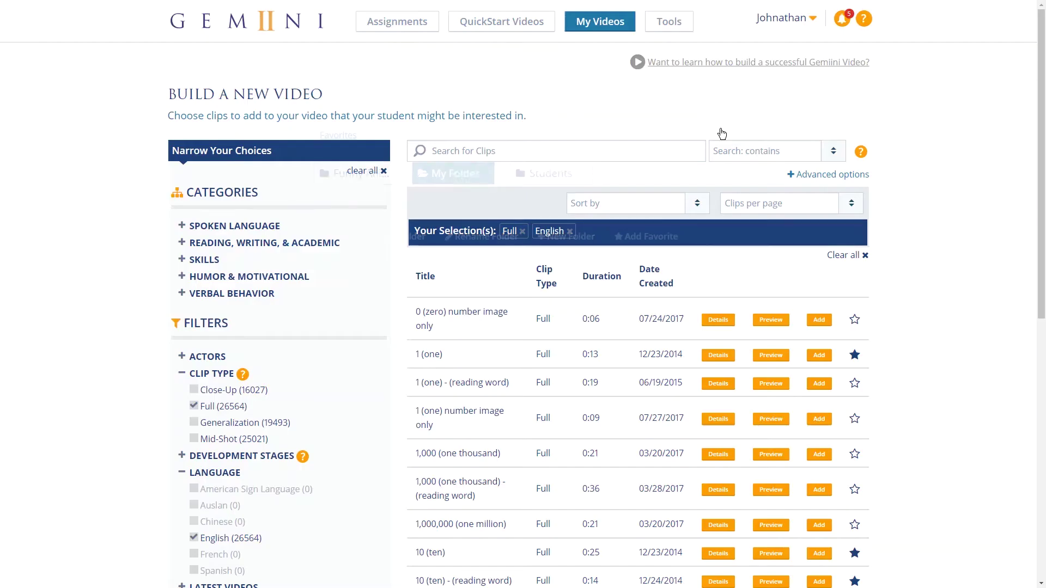
scroll(523, 327, "down", 8)
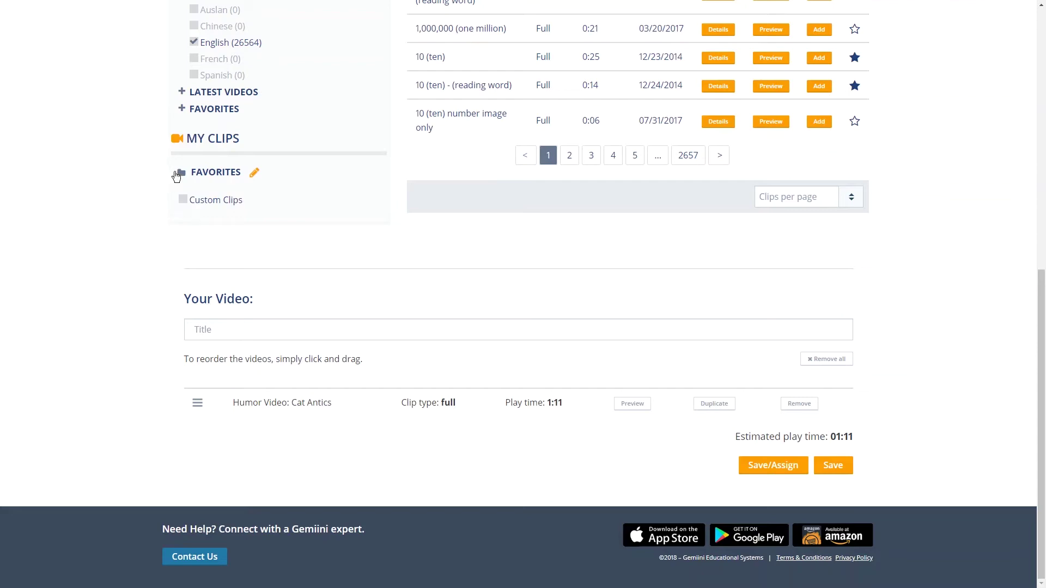
left_click(177, 175)
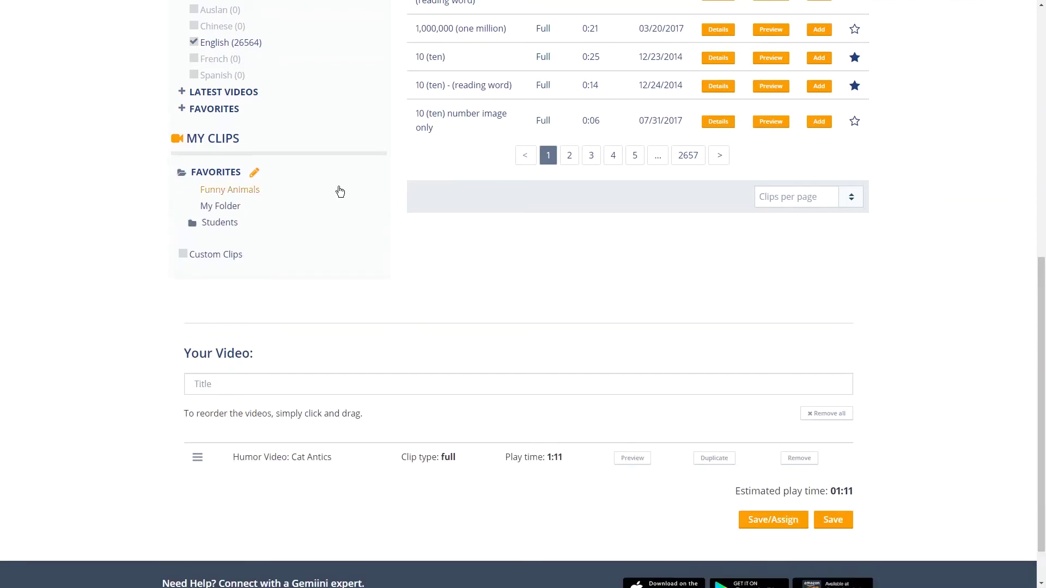
scroll(335, 188, "up", 5)
mouse_move(448, 250)
left_mouse_down()
mouse_move(226, 563)
mouse_move(221, 431)
left_mouse_up()
scroll(227, 564, "down", 4)
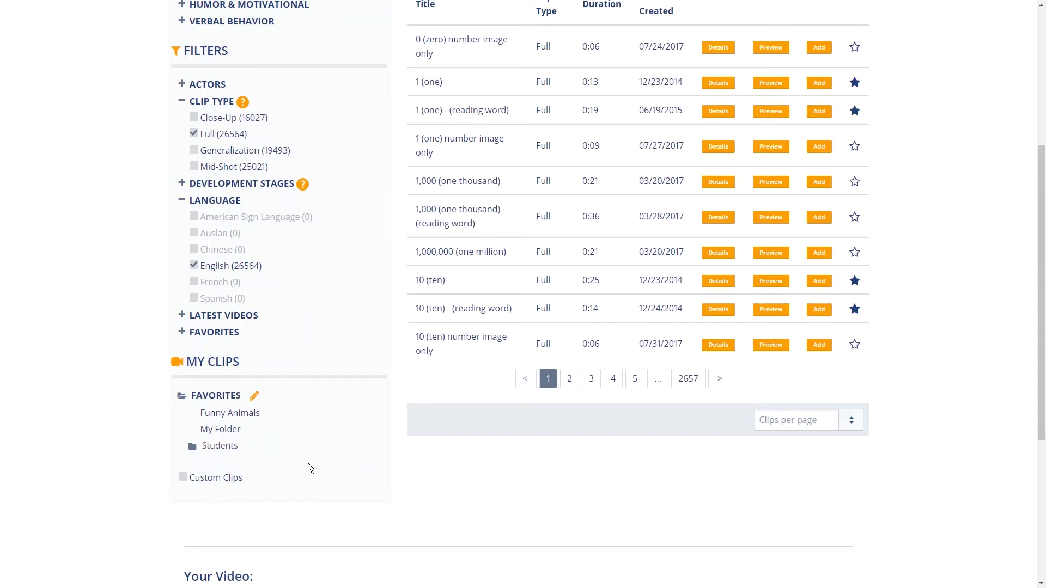
left_click(194, 447)
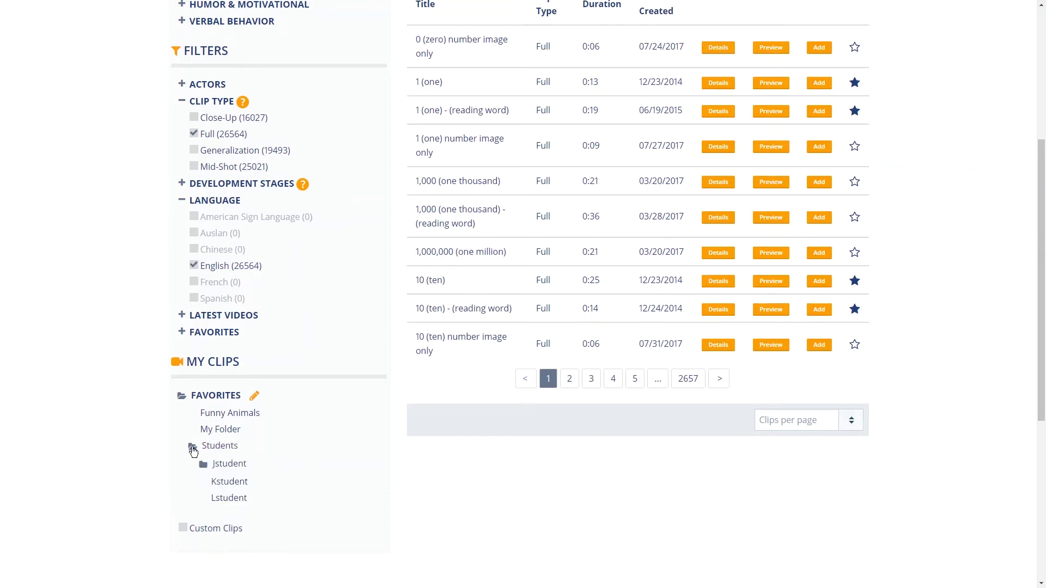
left_click(204, 465)
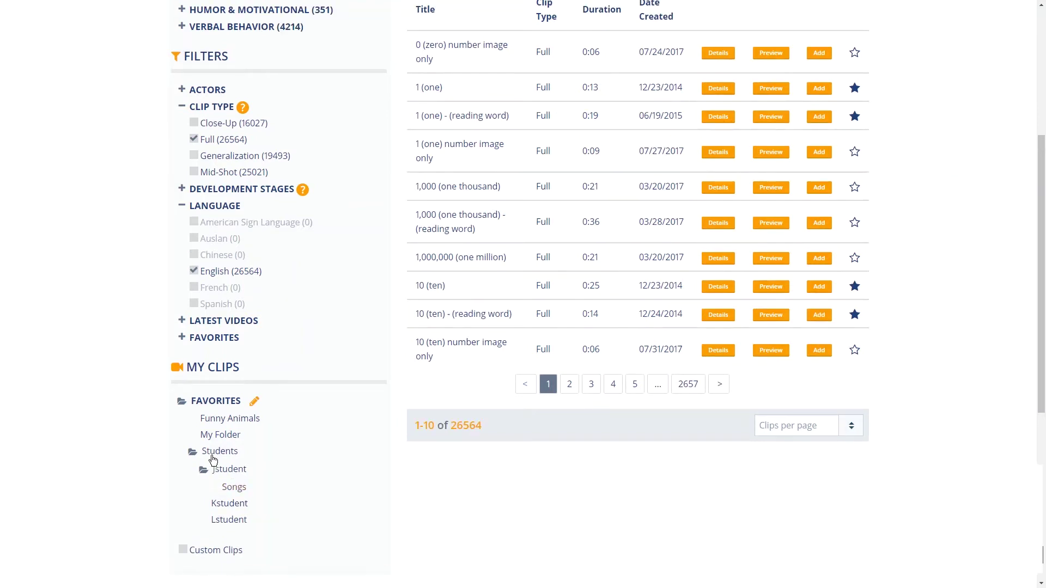
Filter clips to My Folder, then Funny Animals, and open the kitten camera smooch star options.
left_click(212, 439)
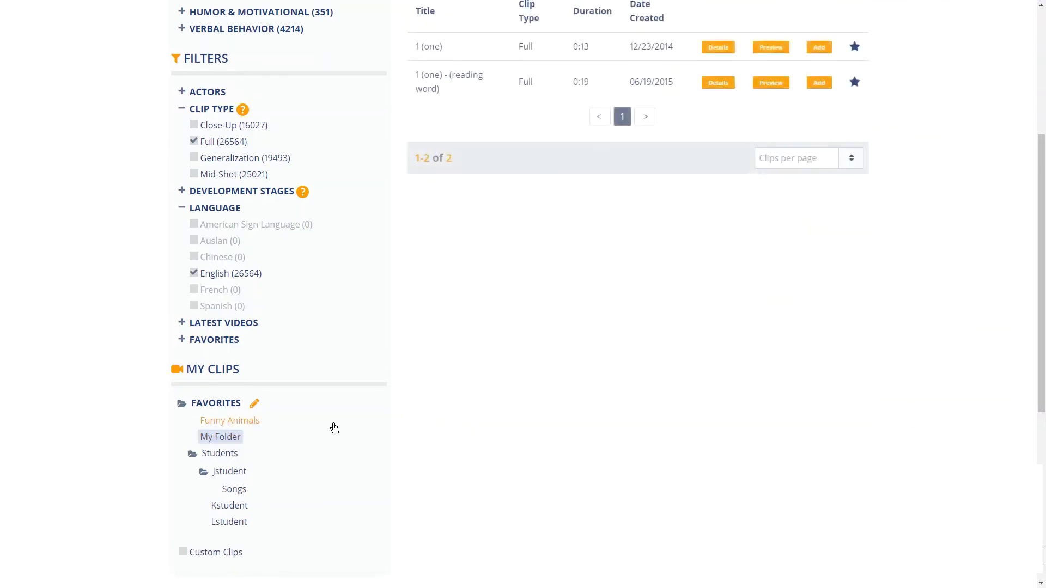
scroll(415, 356, "up", 5)
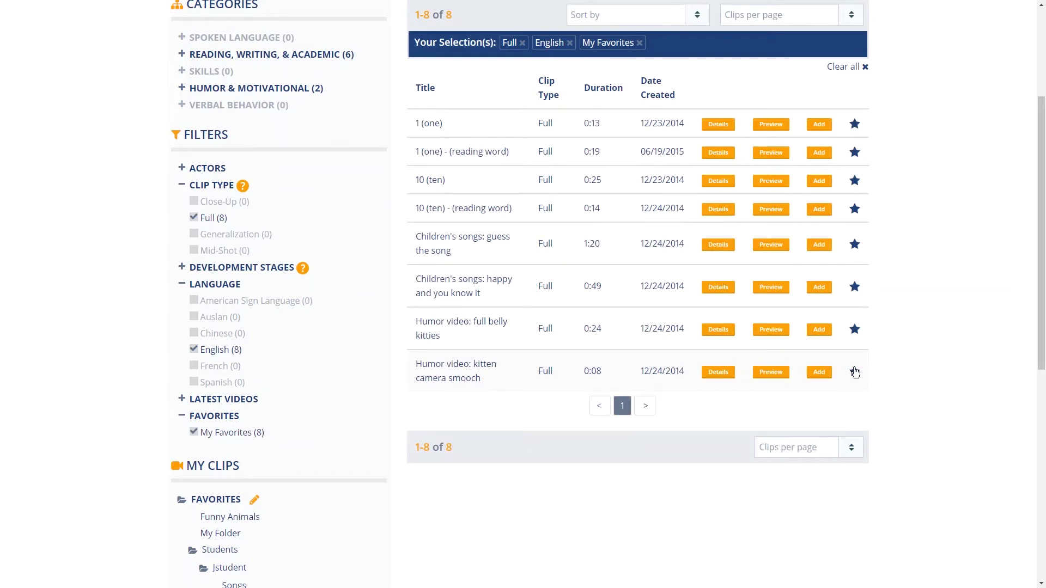
scroll(417, 376, "down", 2)
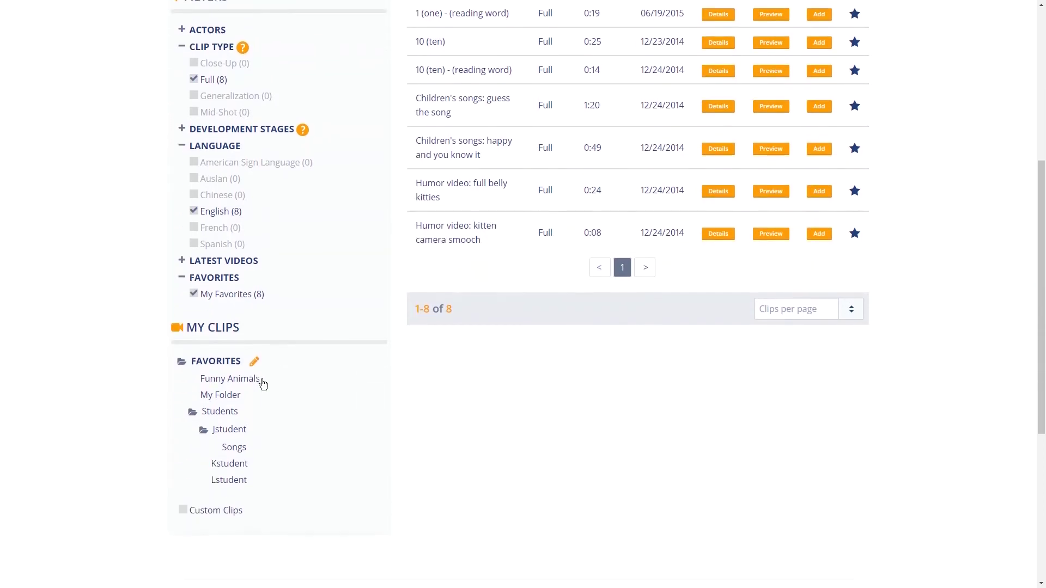
left_click(251, 375)
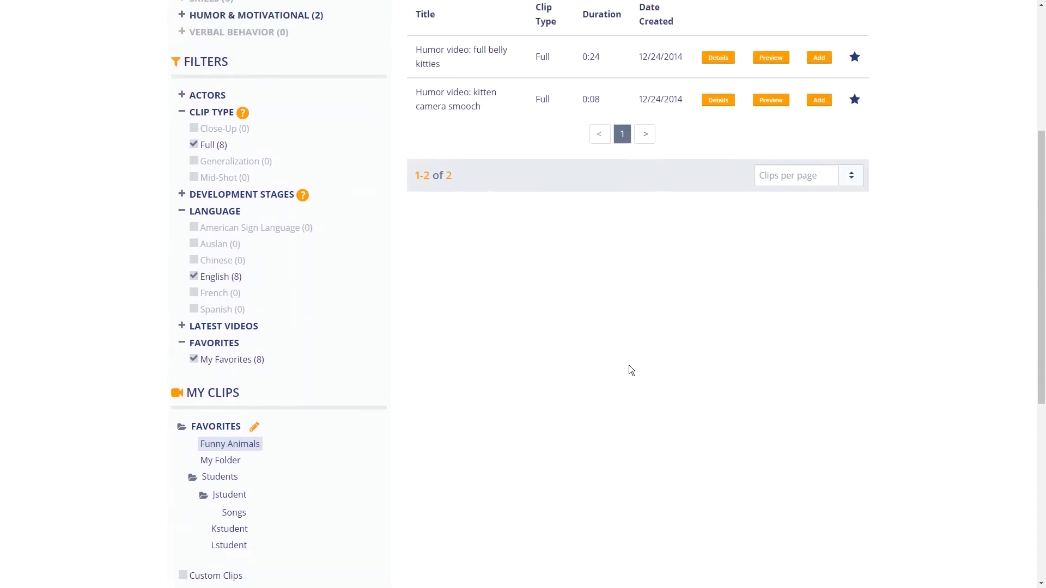
scroll(629, 365, "up", 5)
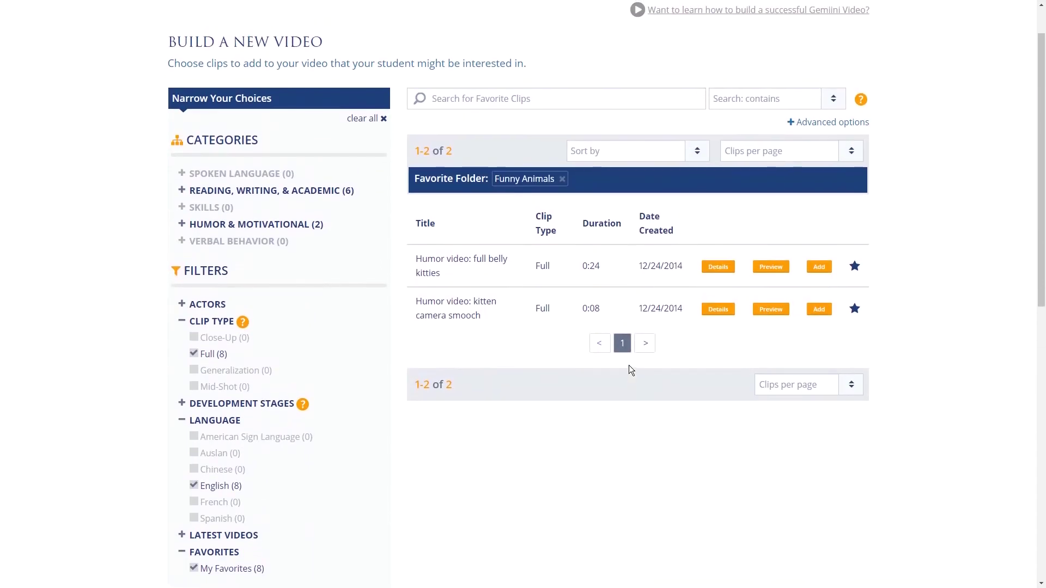
left_click(855, 312)
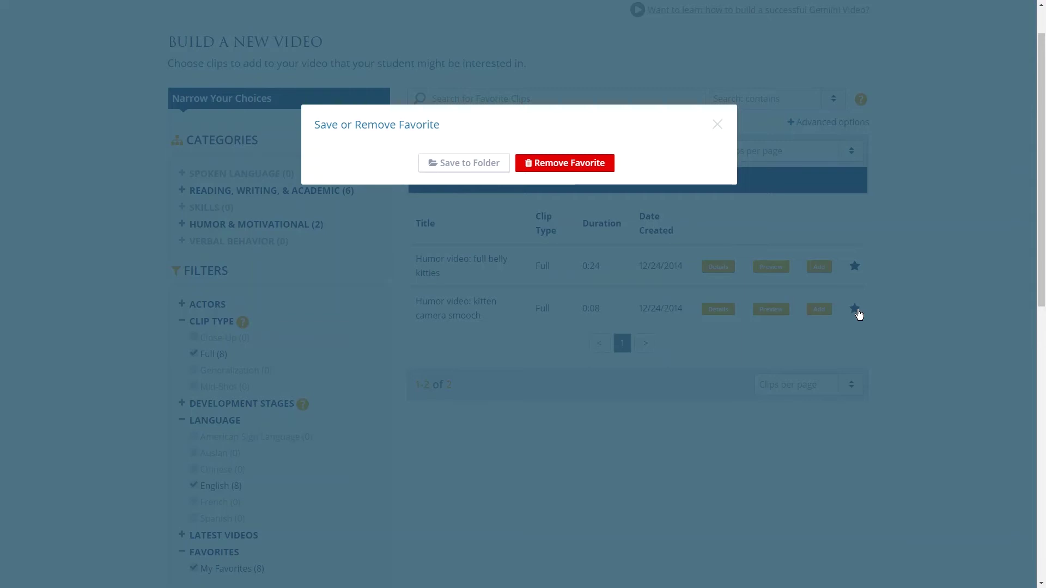
Remove the kitten camera smooch favorite and switch the clip list to My Folder.
left_click(611, 166)
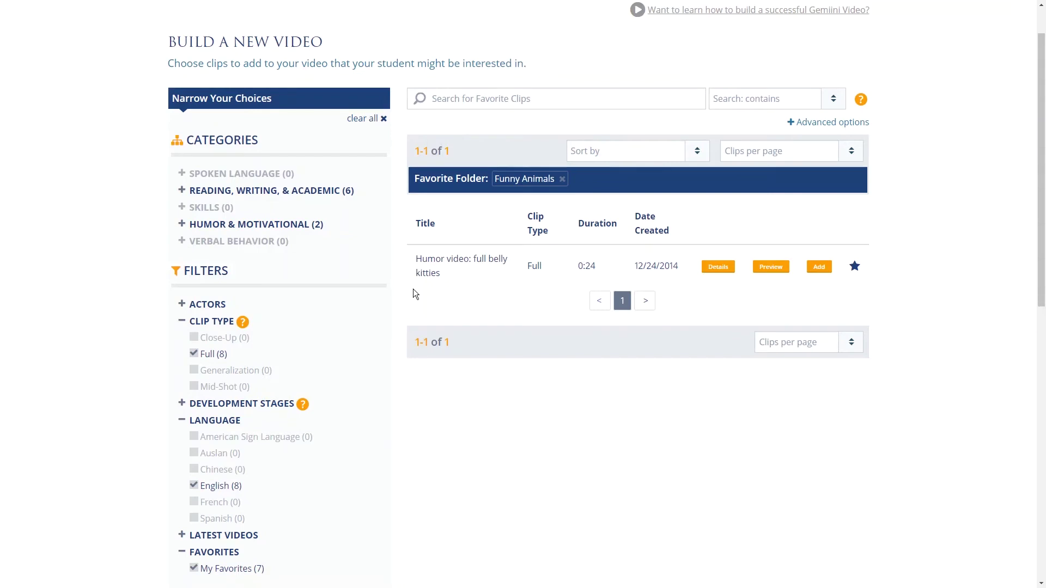
scroll(413, 288, "down", 4)
scroll(413, 289, "down", 1)
left_click(355, 318)
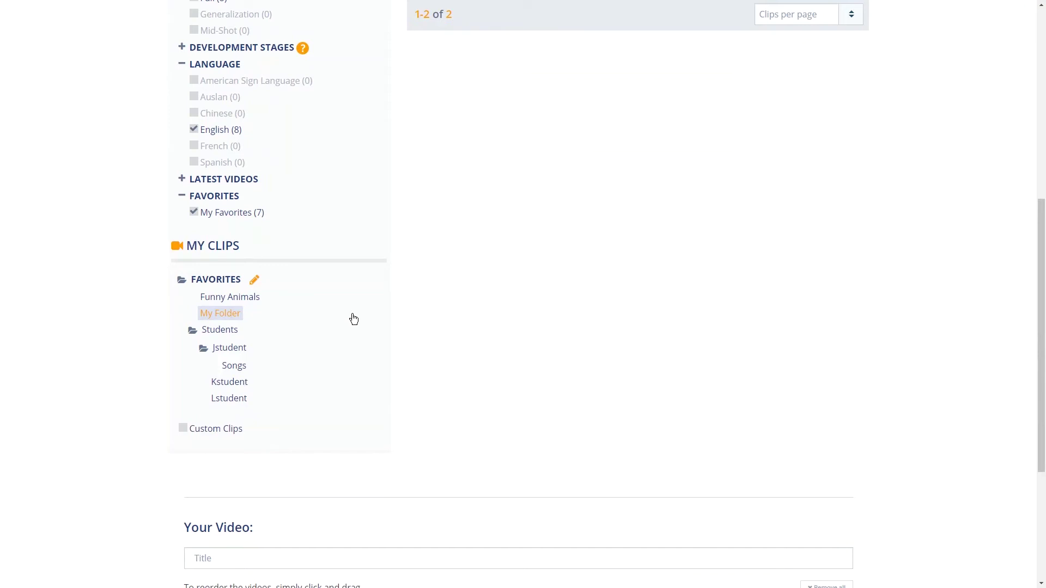
In the folder manager, create an 'mstudent' subfolder inside Students.
left_click(254, 283)
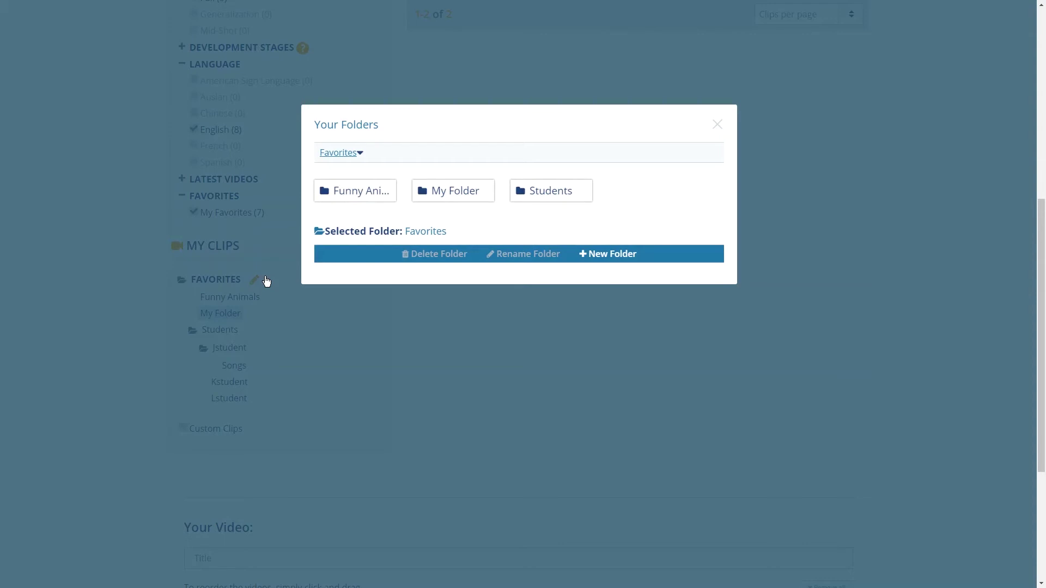
left_click(526, 193)
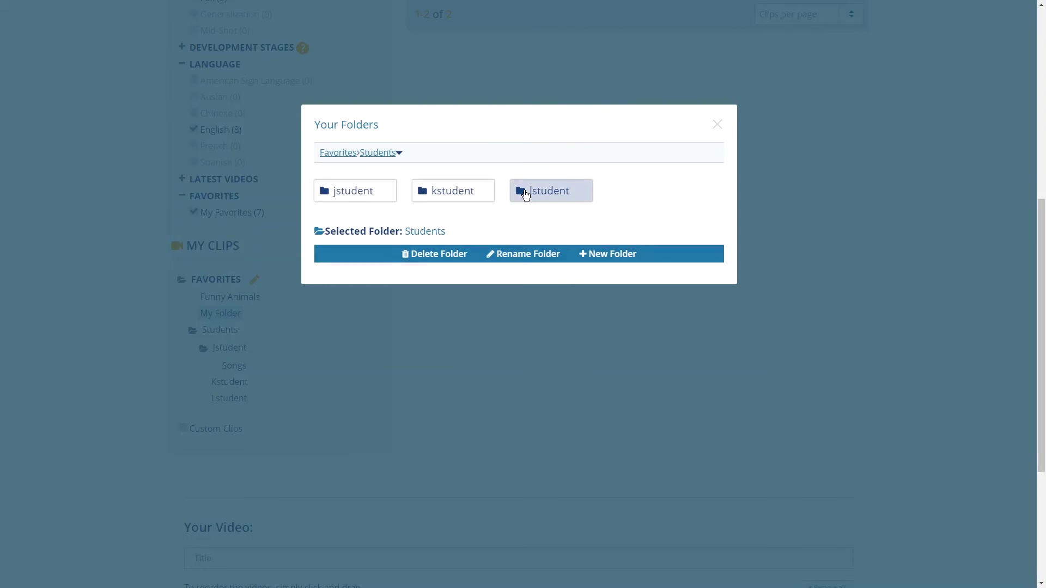
left_click(608, 253)
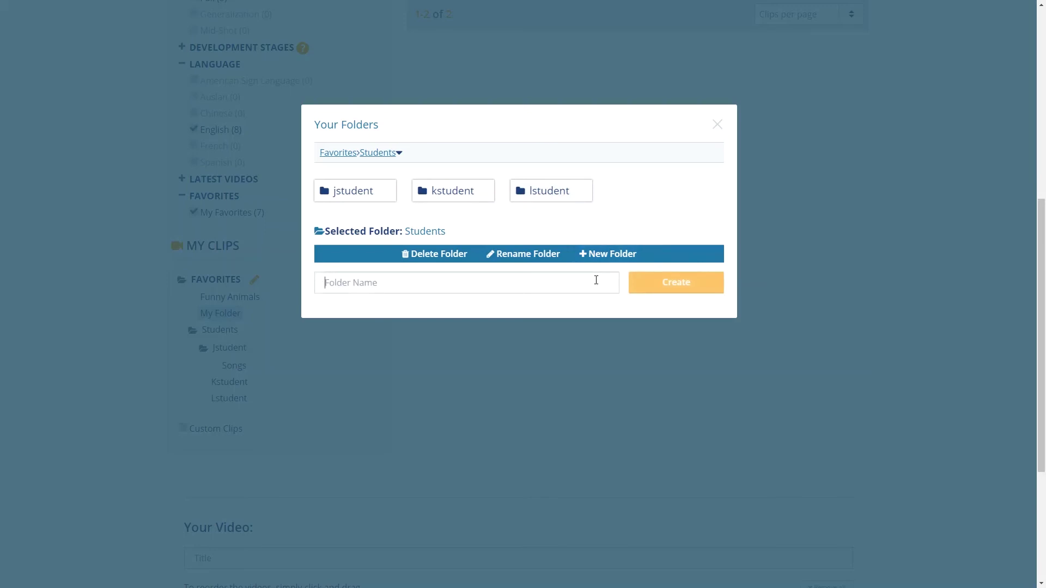
type("mstudent")
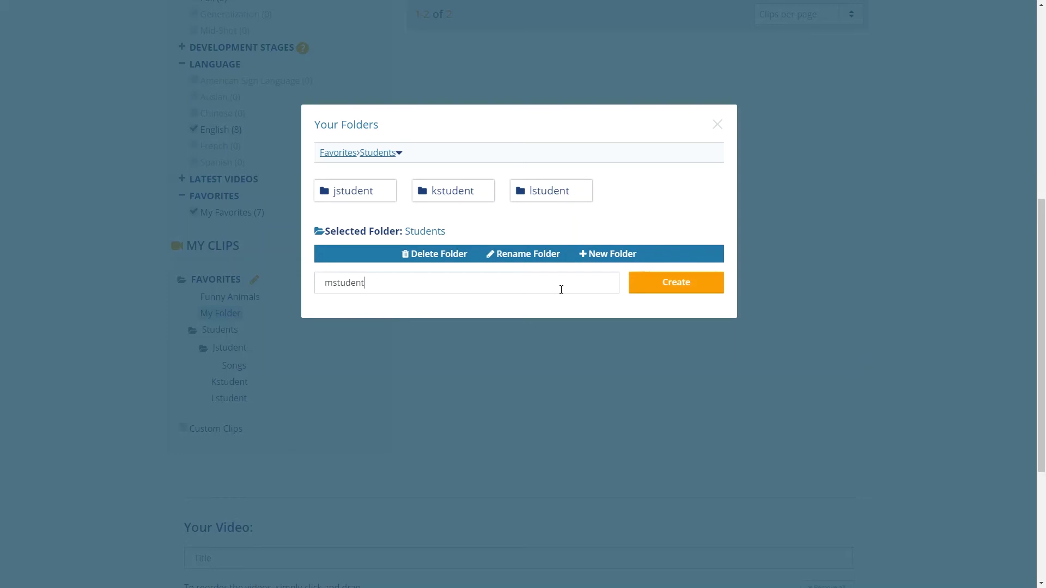
left_click(665, 287)
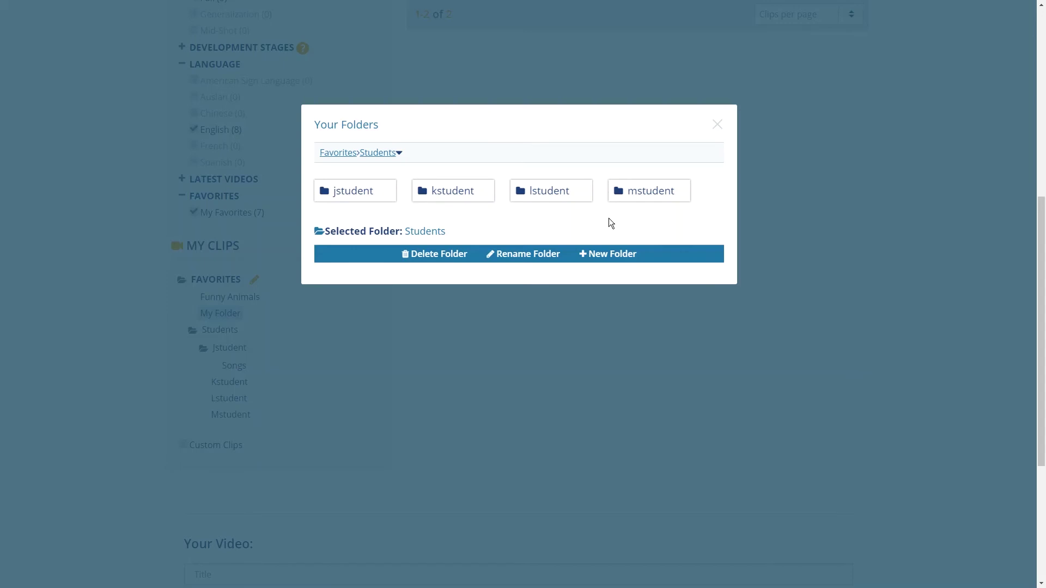
Select the lstudent folder and rename it to 'nstudent'.
left_click(551, 191)
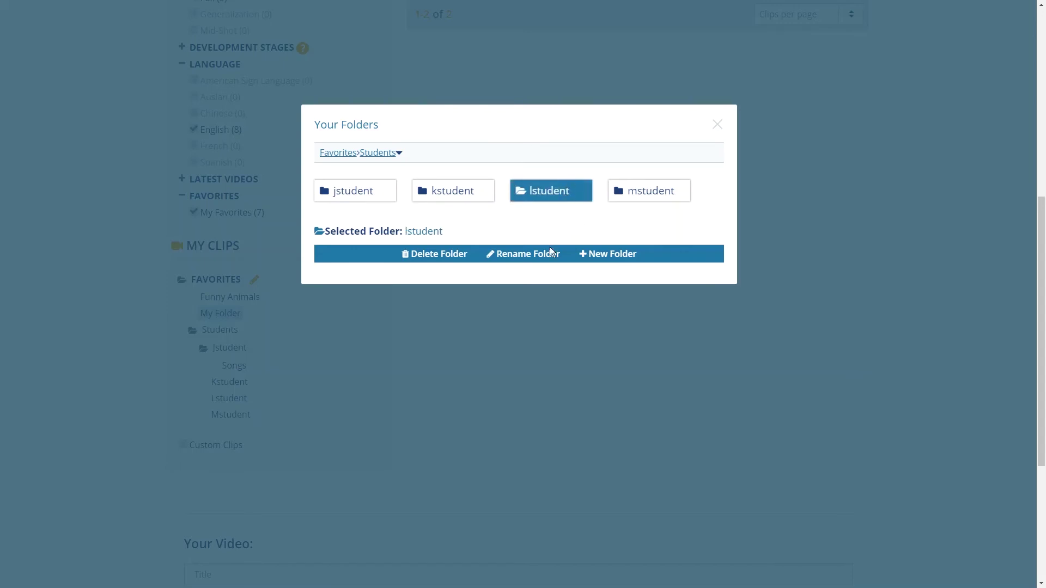
left_click(528, 254)
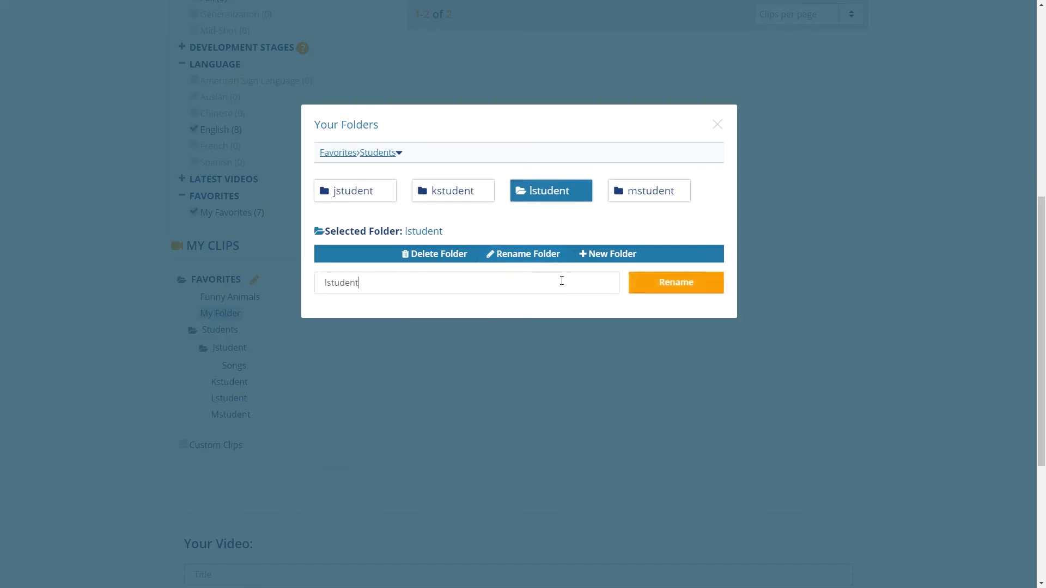
key("BackSpace")
type("n")
left_click(660, 288)
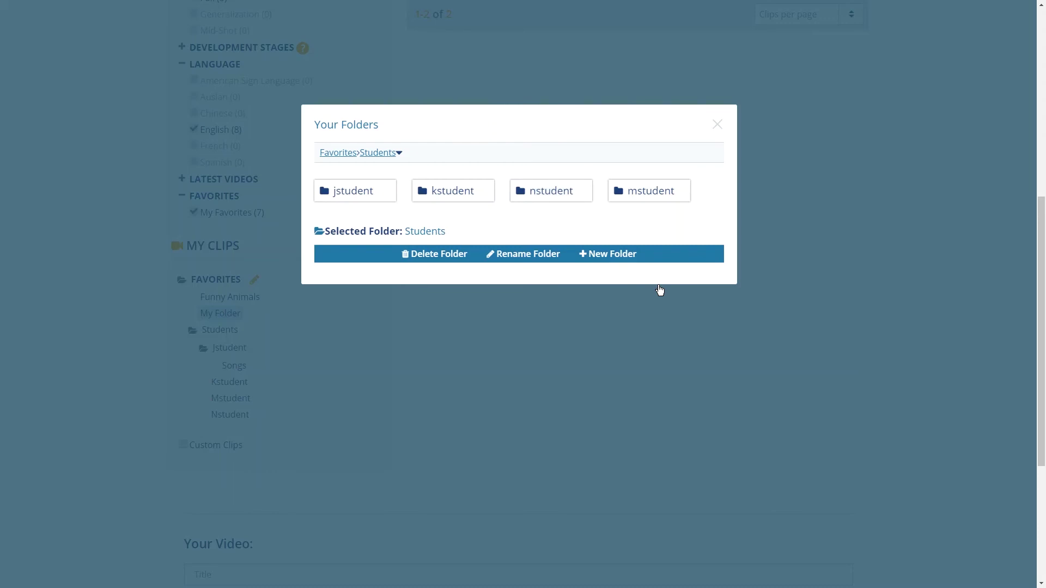
Delete the nstudent folder and its contents, then close the Your Folders manager.
left_click(566, 190)
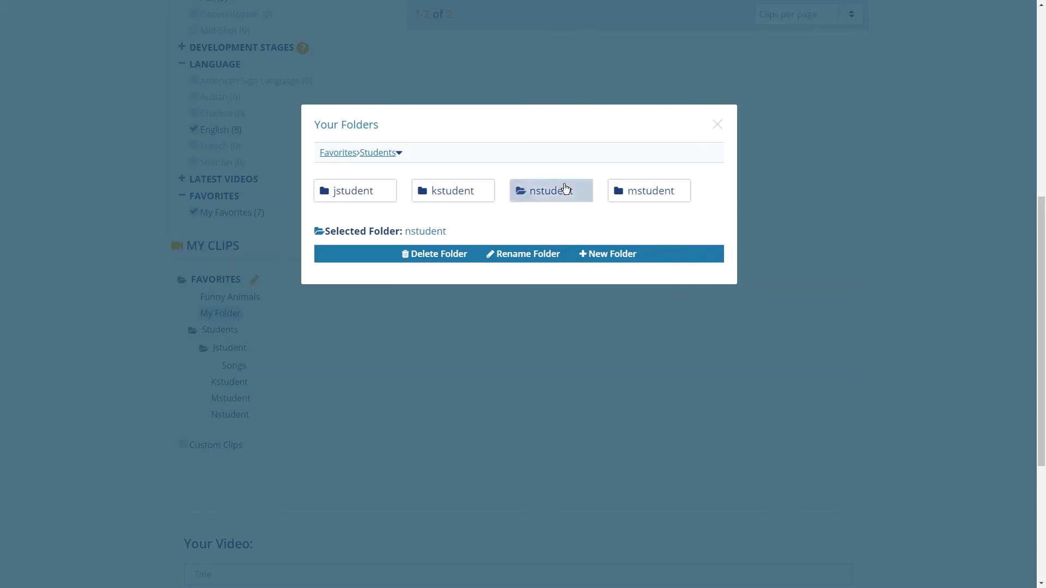
left_click(440, 253)
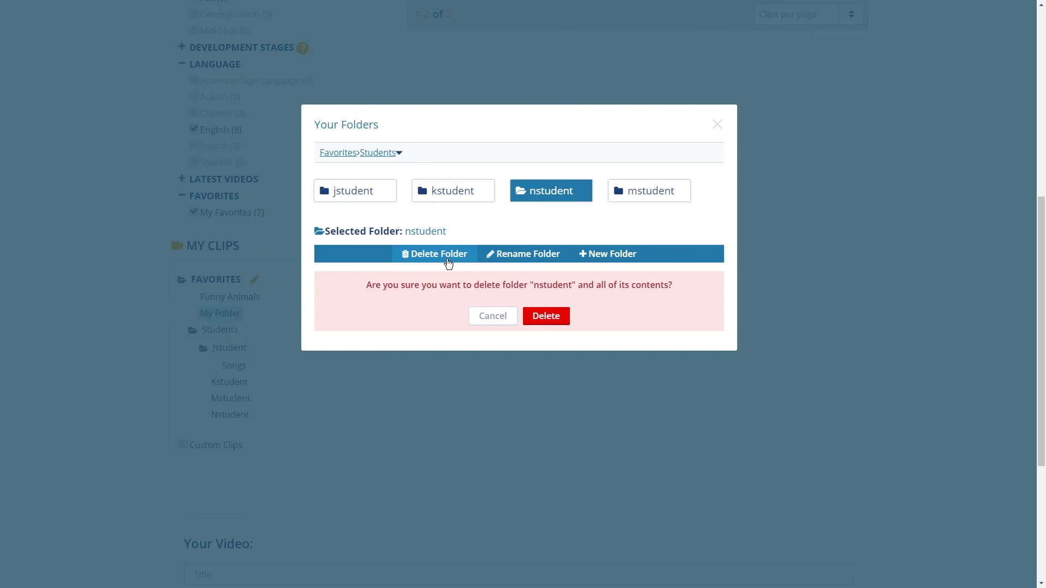
left_click(546, 316)
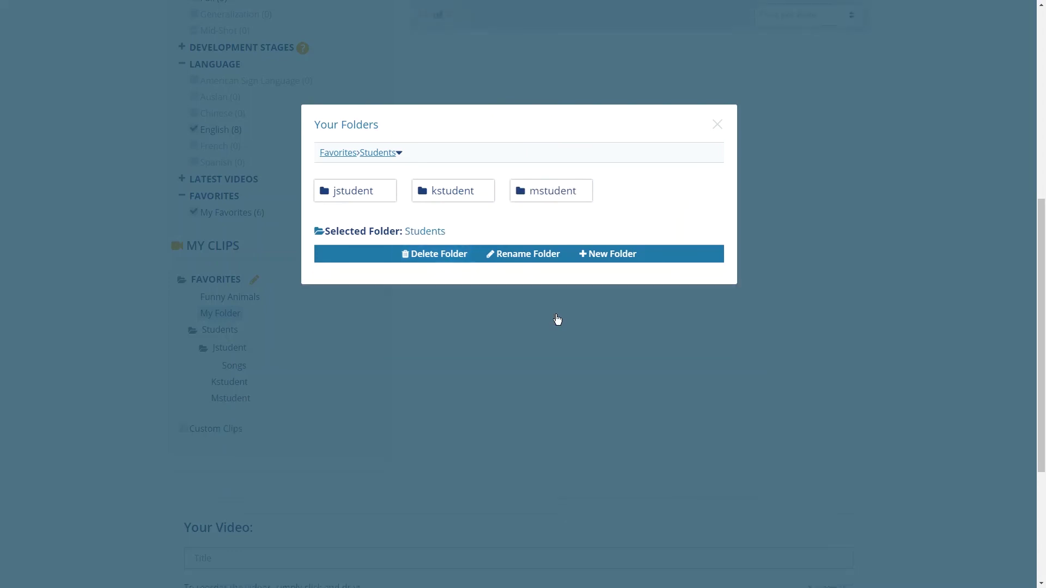
left_click(718, 124)
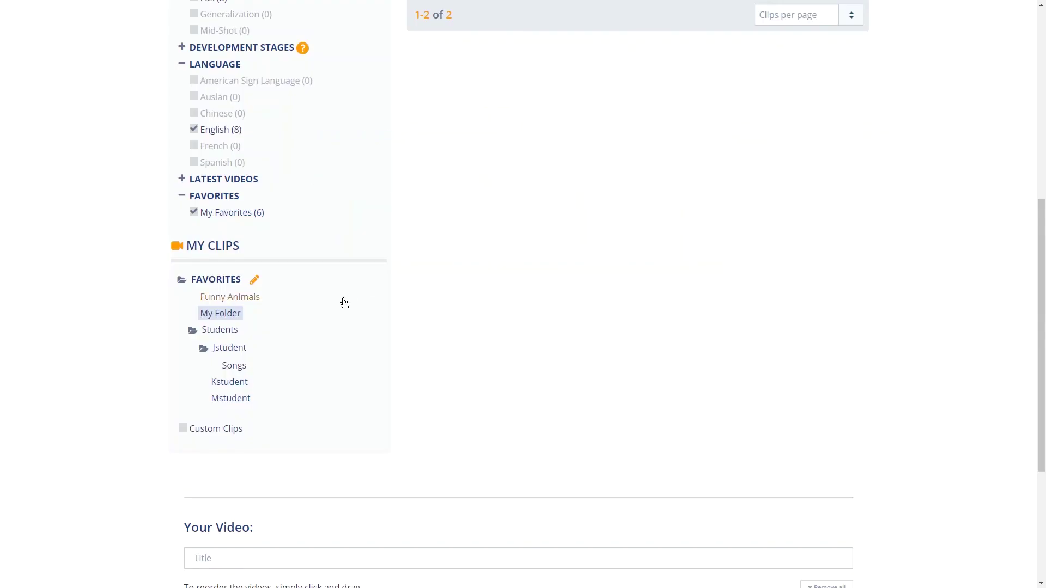
Drag Jstudent, with its Songs subfolder, from Students onto Funny Animals in the Favorites tree.
left_click(229, 348)
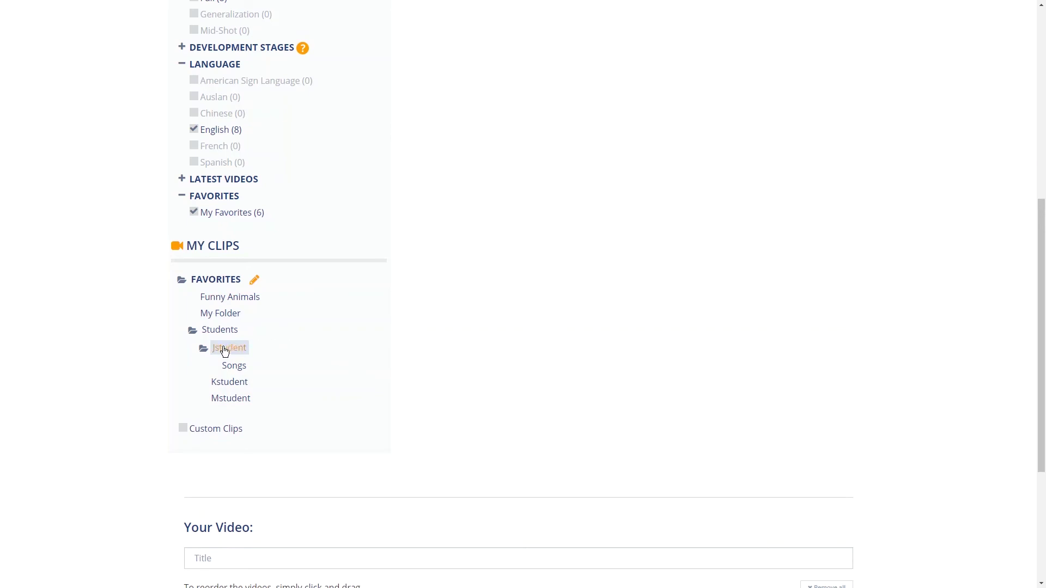
left_click_drag(225, 350, 227, 299)
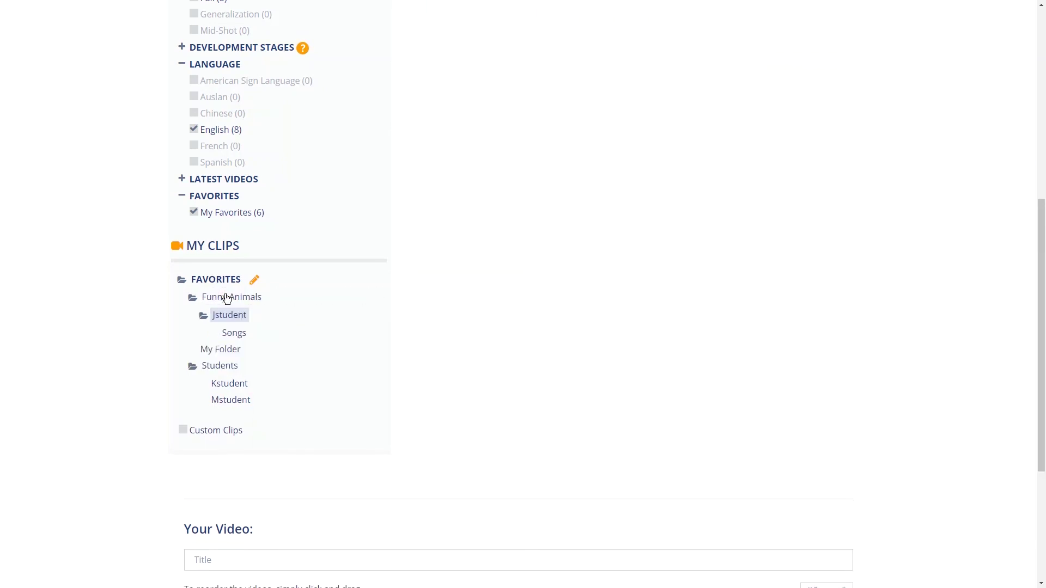